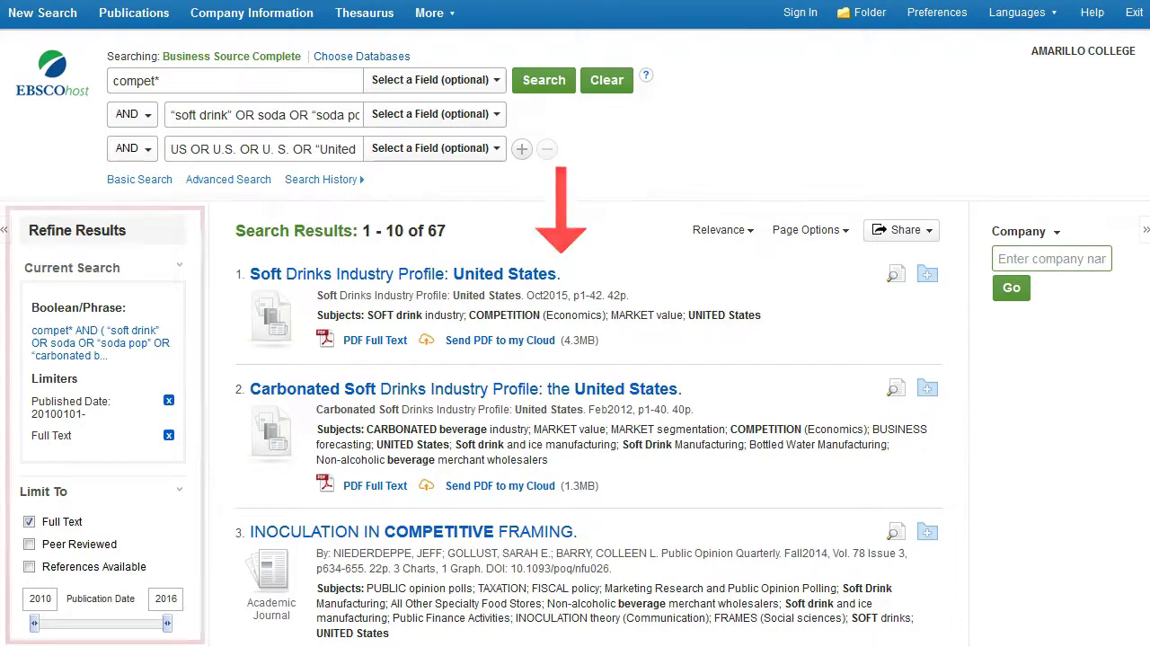
- Limit the search results to peer-reviewed articles with references available
scroll(575, 323, down, 3)
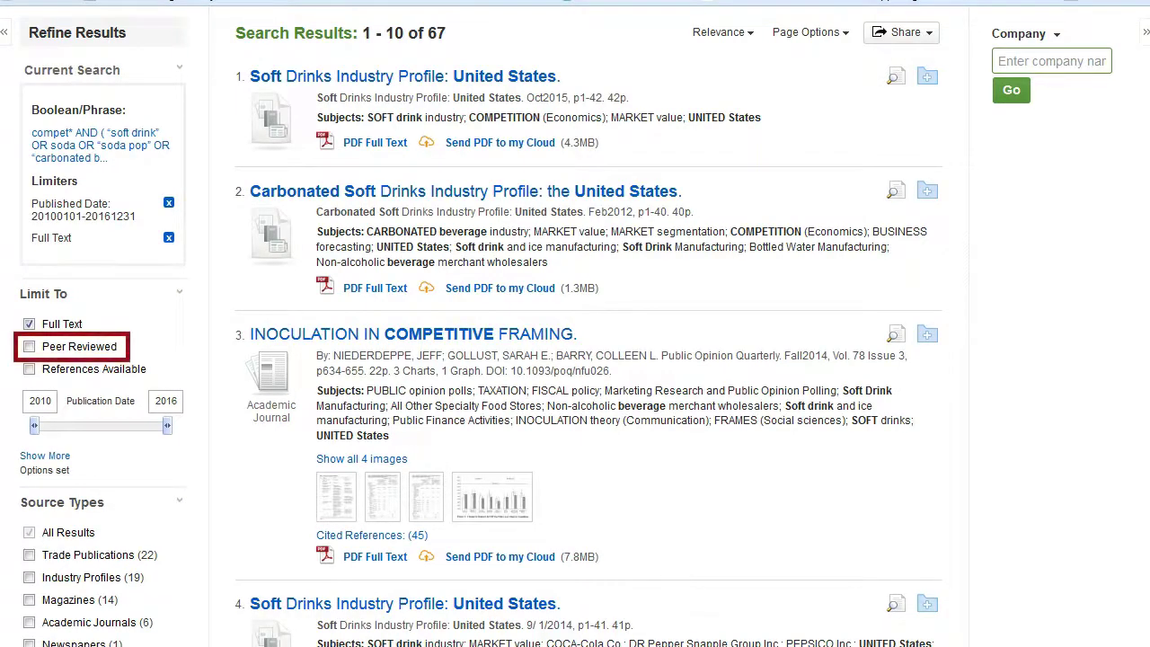
click(29, 346)
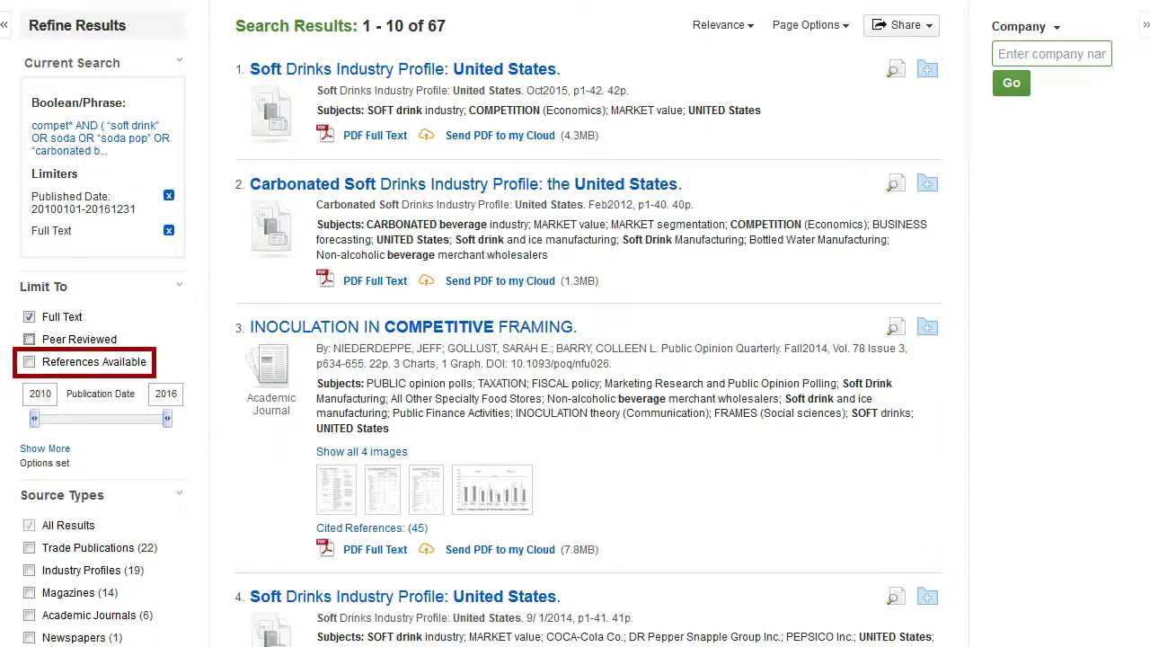
click(28, 361)
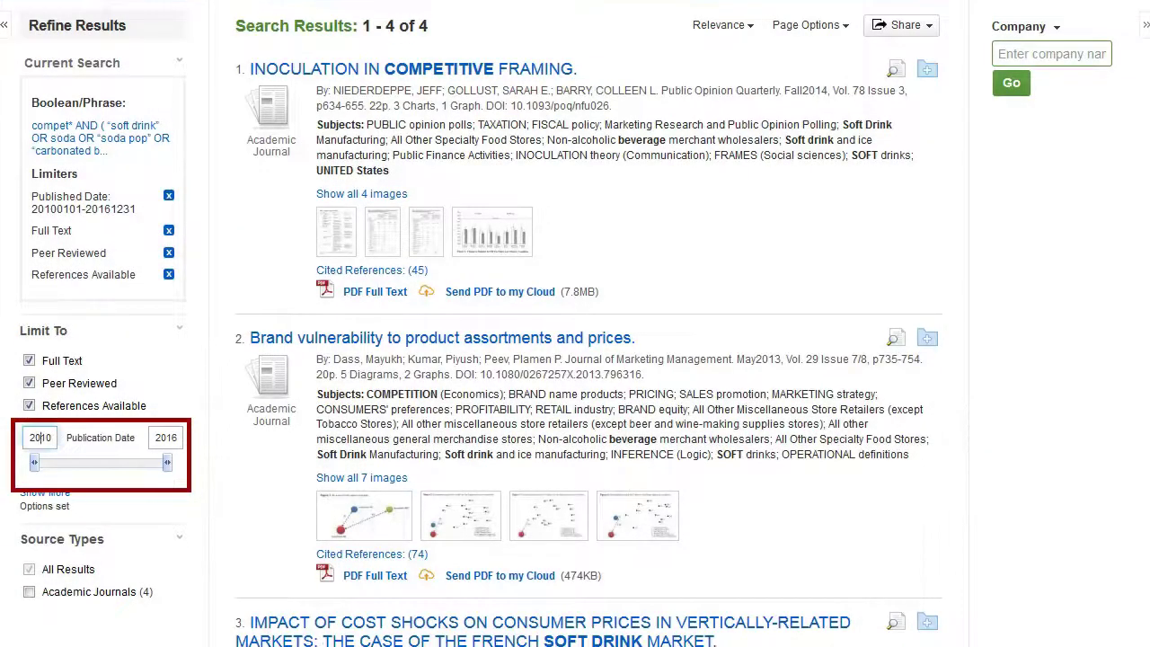
- Clear both publication date years and enter 2010 as the start year
double_click(40, 445)
key(BackSpace)
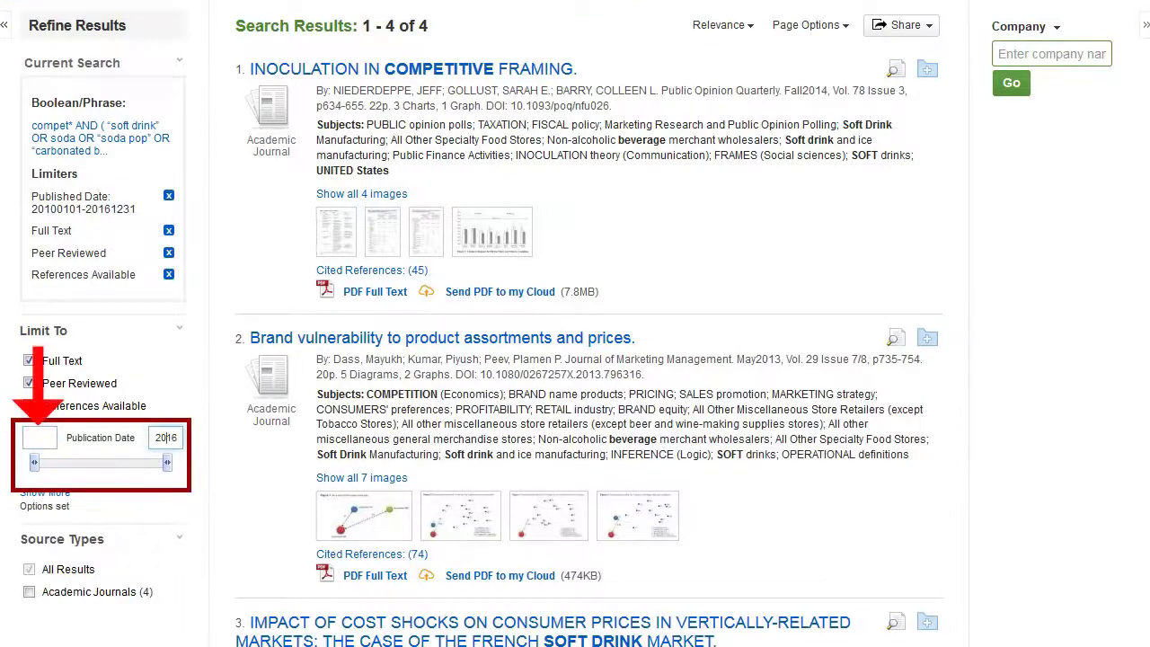
double_click(166, 438)
key(BackSpace)
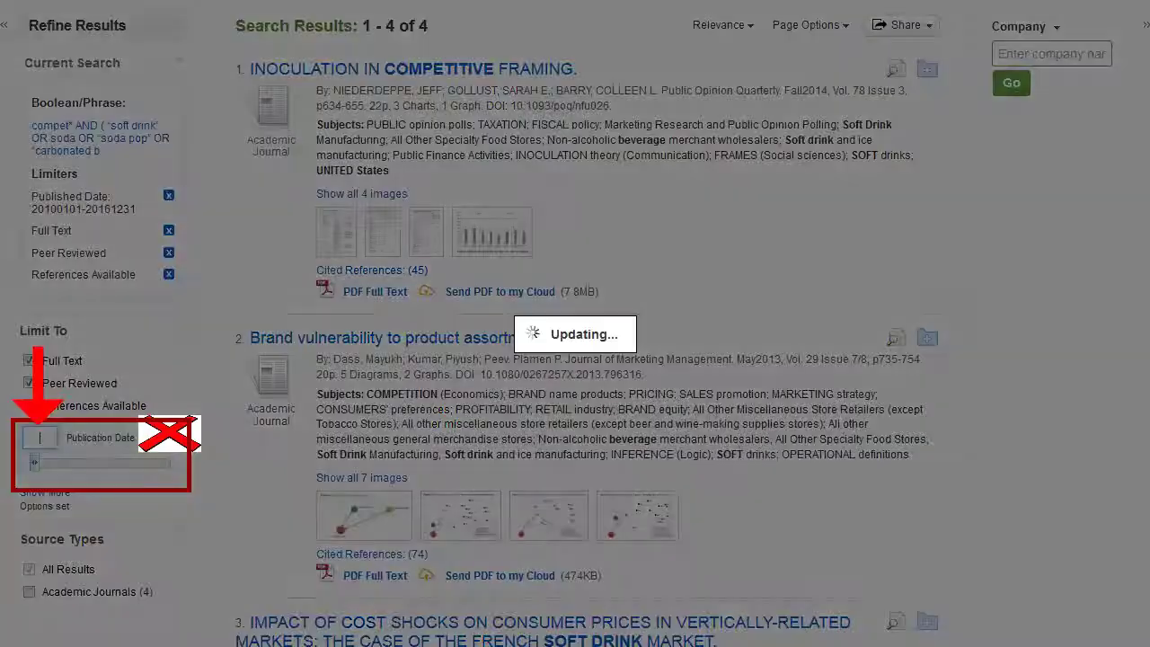
text(2010)
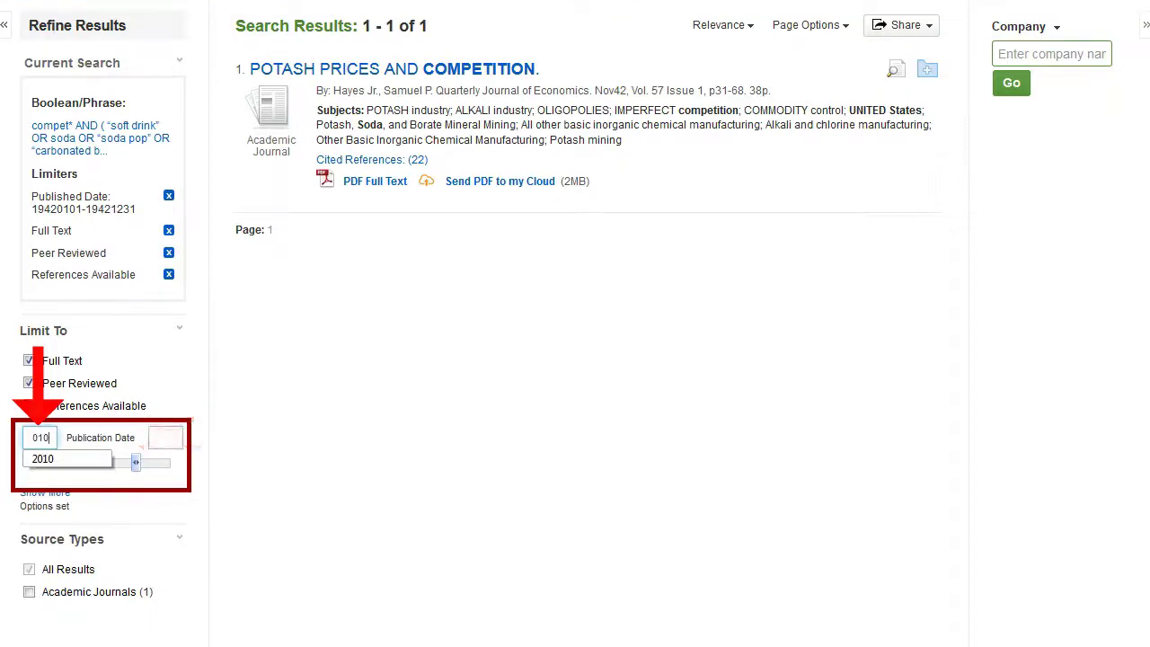
key(Down)
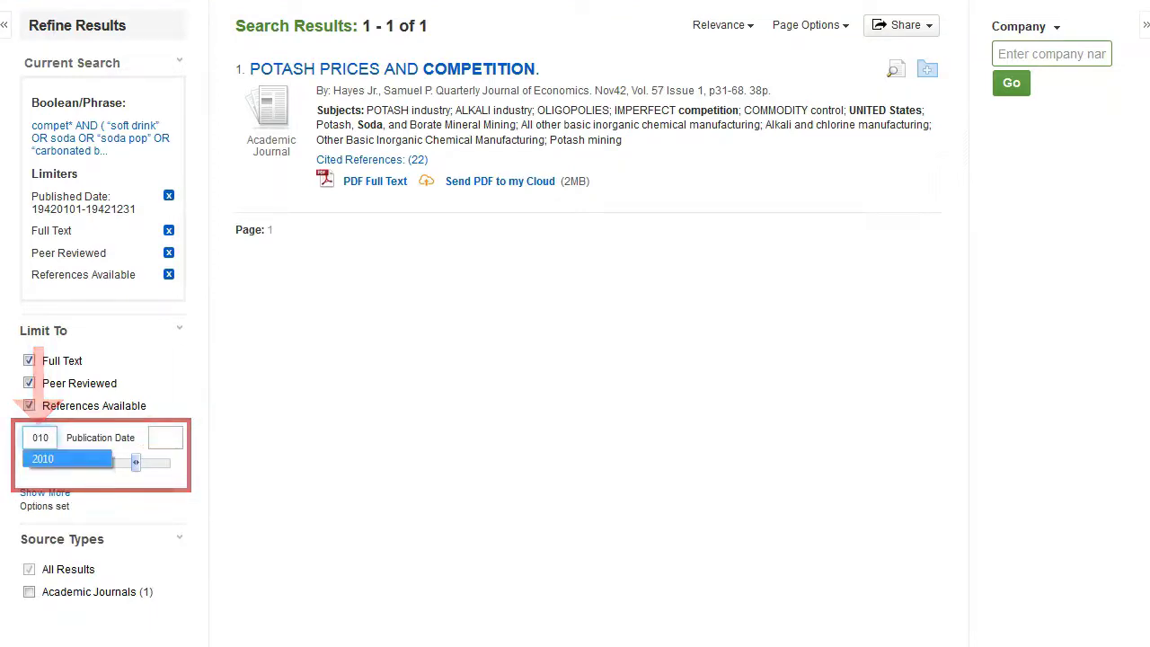
key(Return)
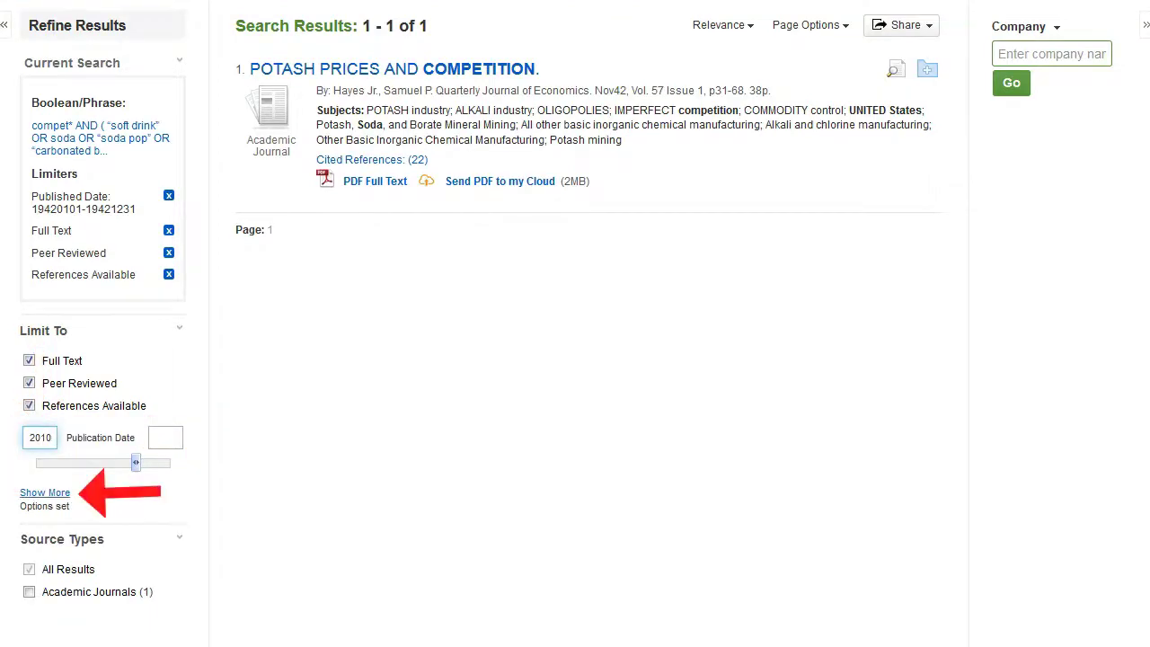
- Show more limiters, browse the publication and document types, and set the language to English
click(45, 493)
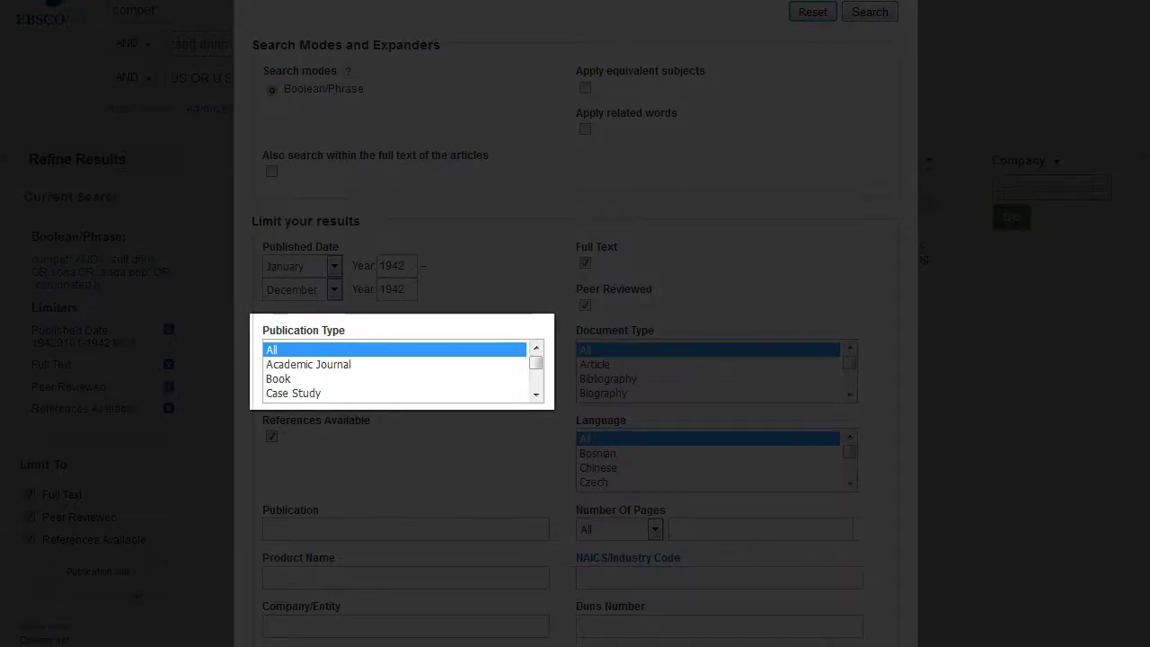
scroll(536, 395, down, 1)
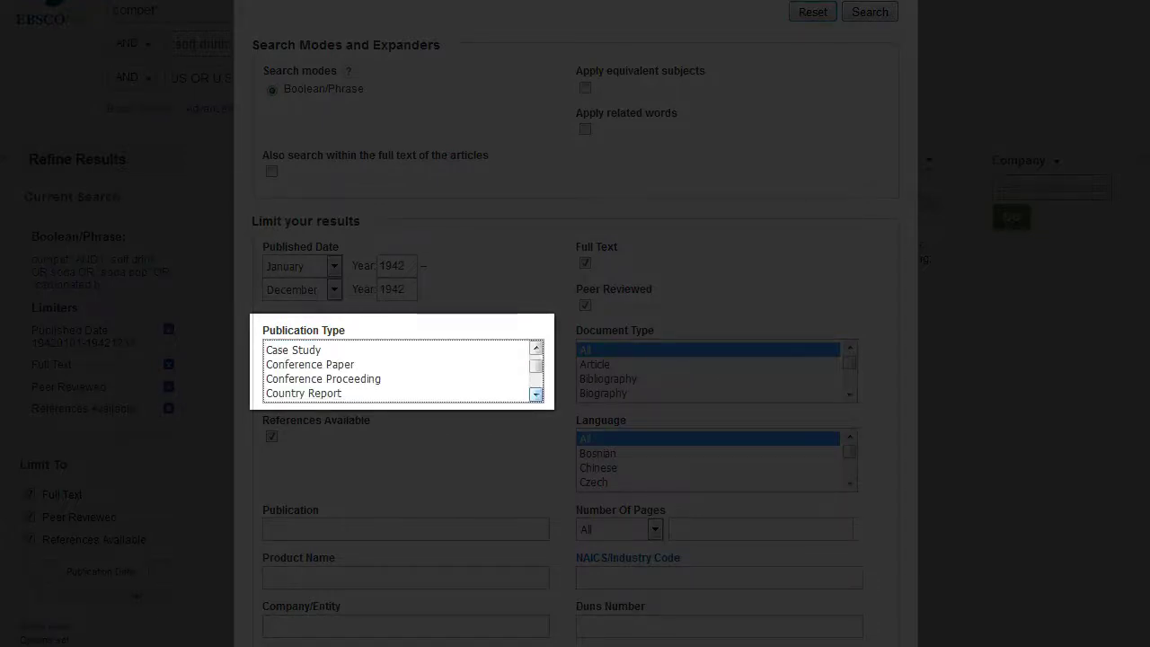
scroll(537, 394, down, 2)
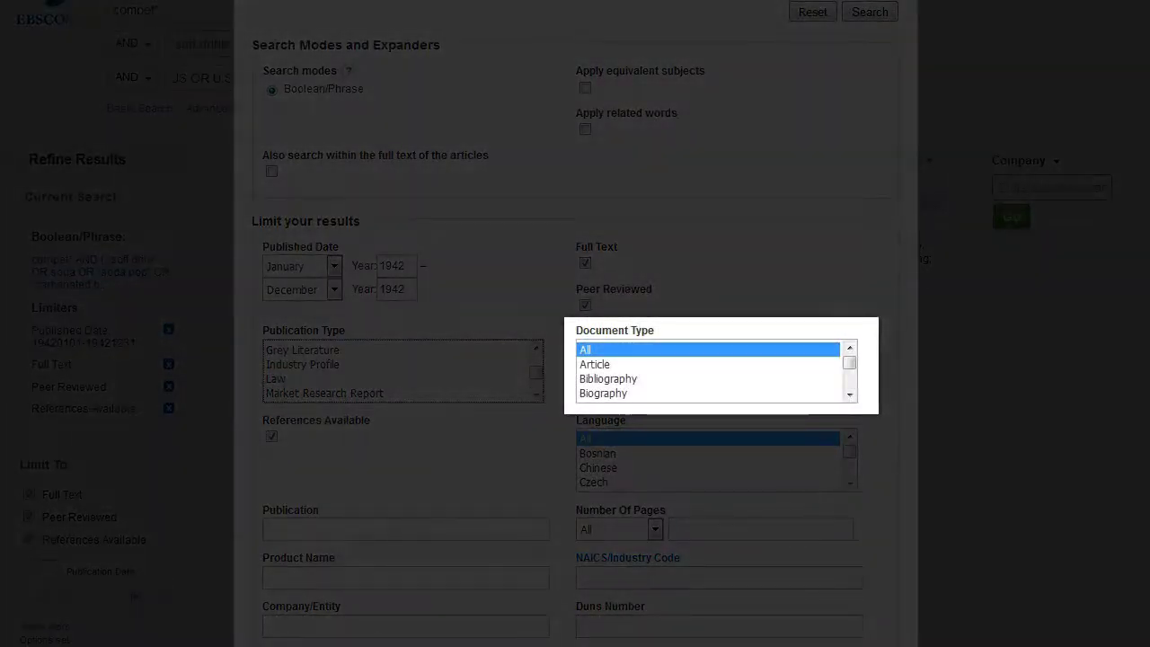
scroll(849, 393, down, 1)
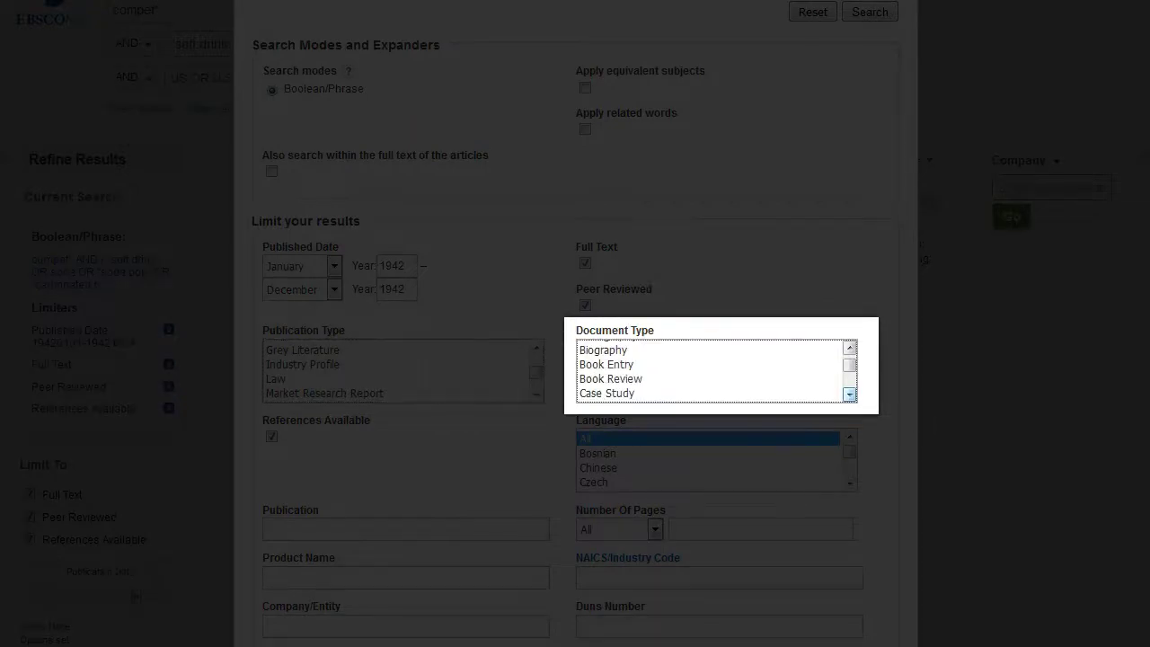
scroll(710, 371, down, 1)
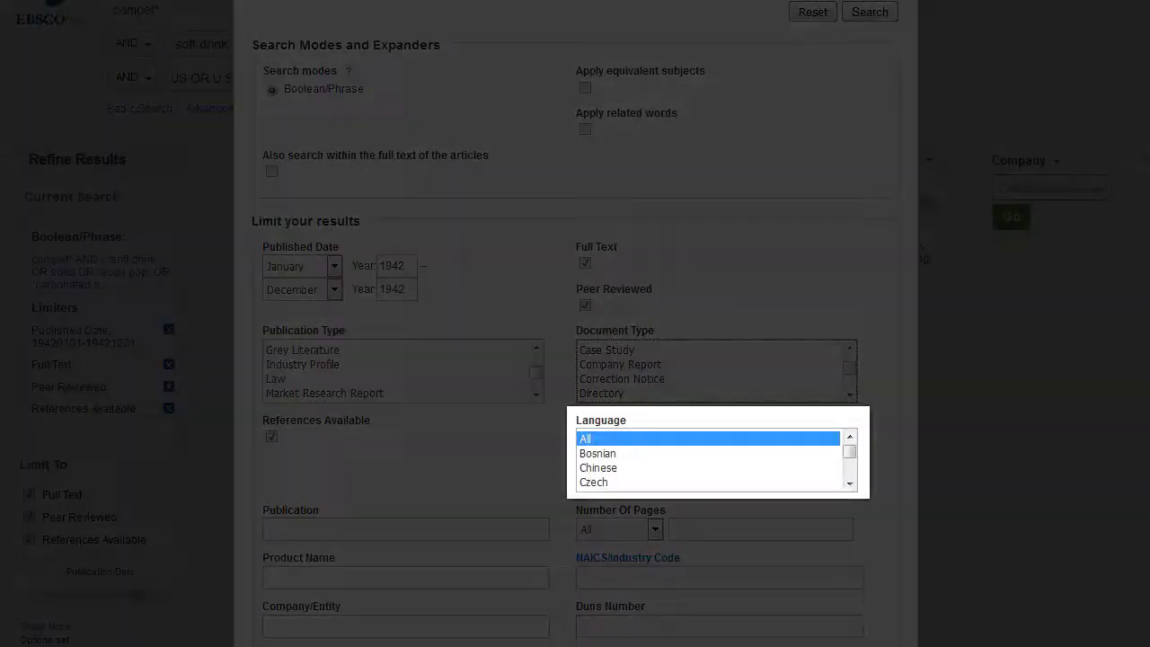
scroll(849, 483, down, 1)
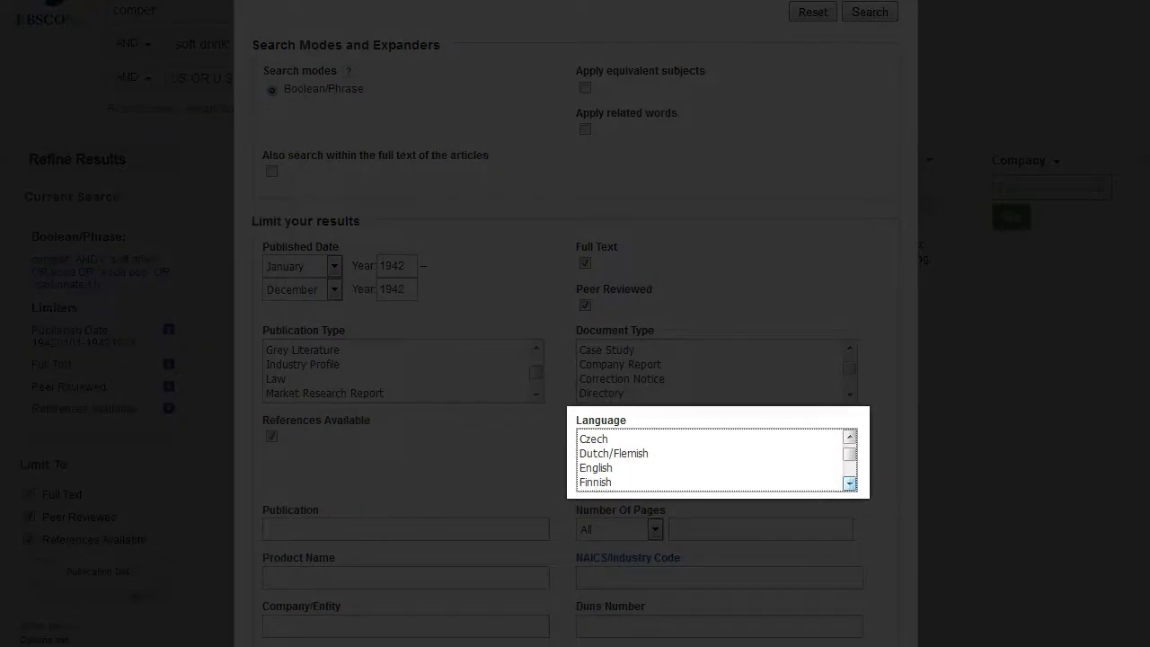
click(596, 467)
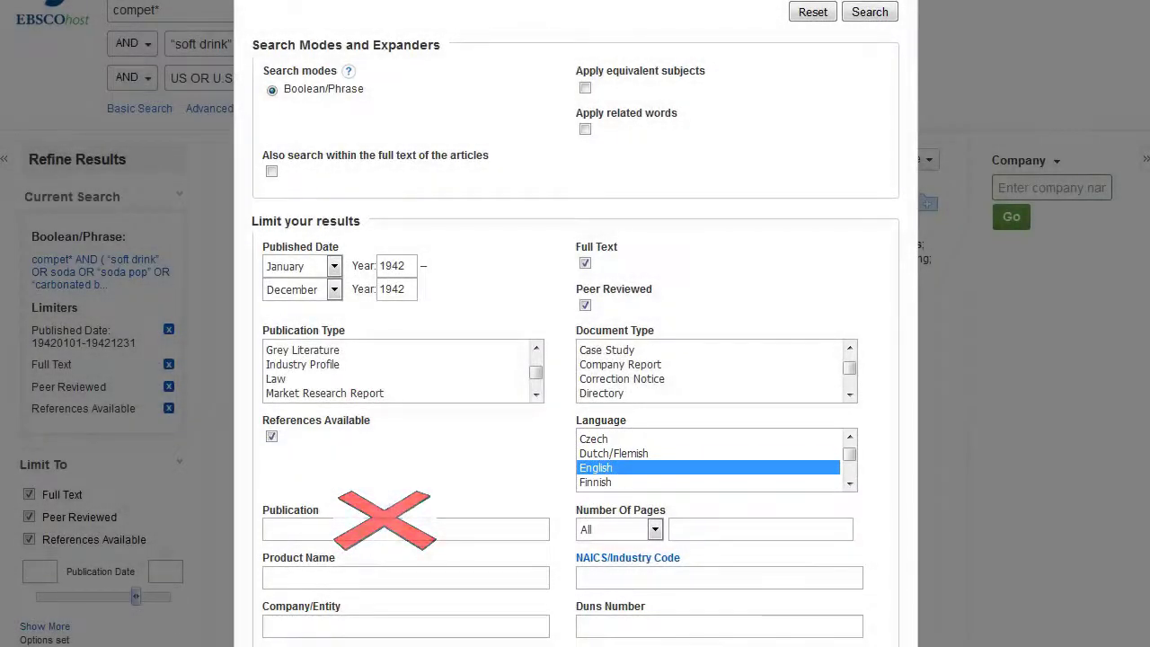
- Set the Number Of Pages comparison to equal to
scroll(574, 359, down, 3)
scroll(575, 359, down, 2)
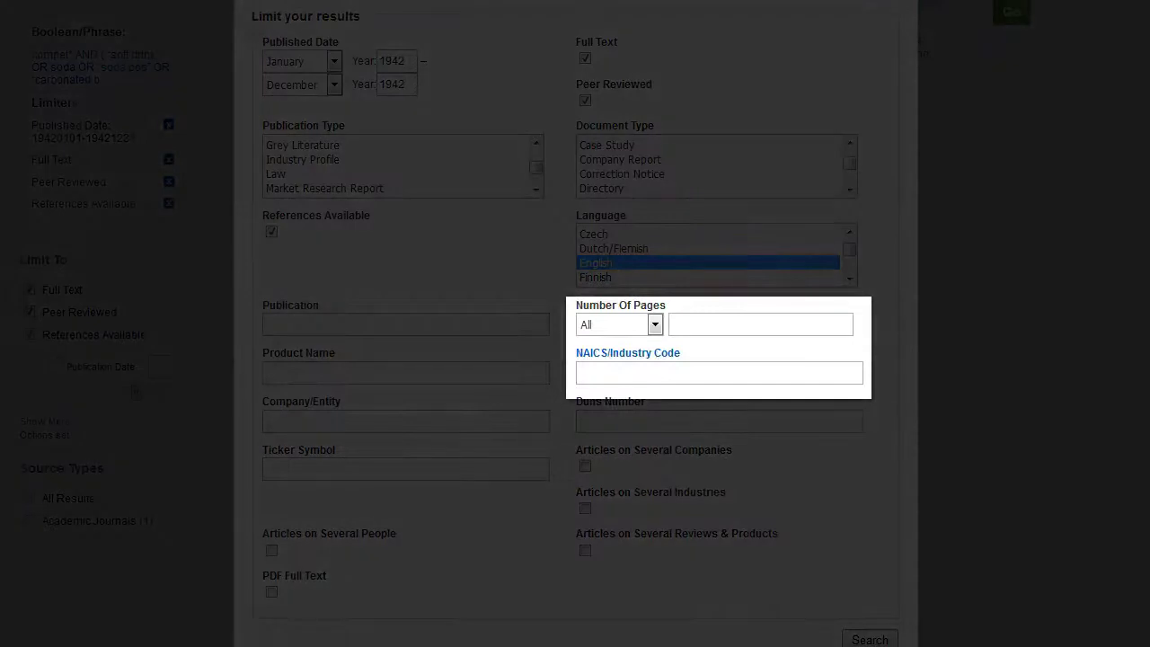
click(655, 324)
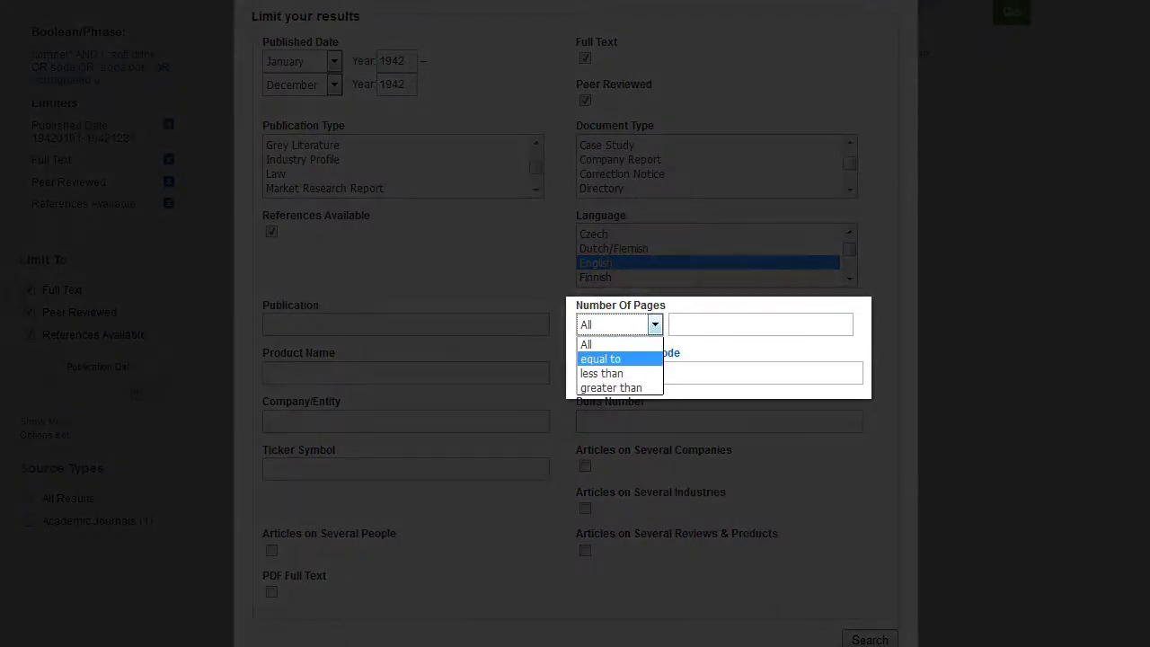
key(Return)
key(Tab)
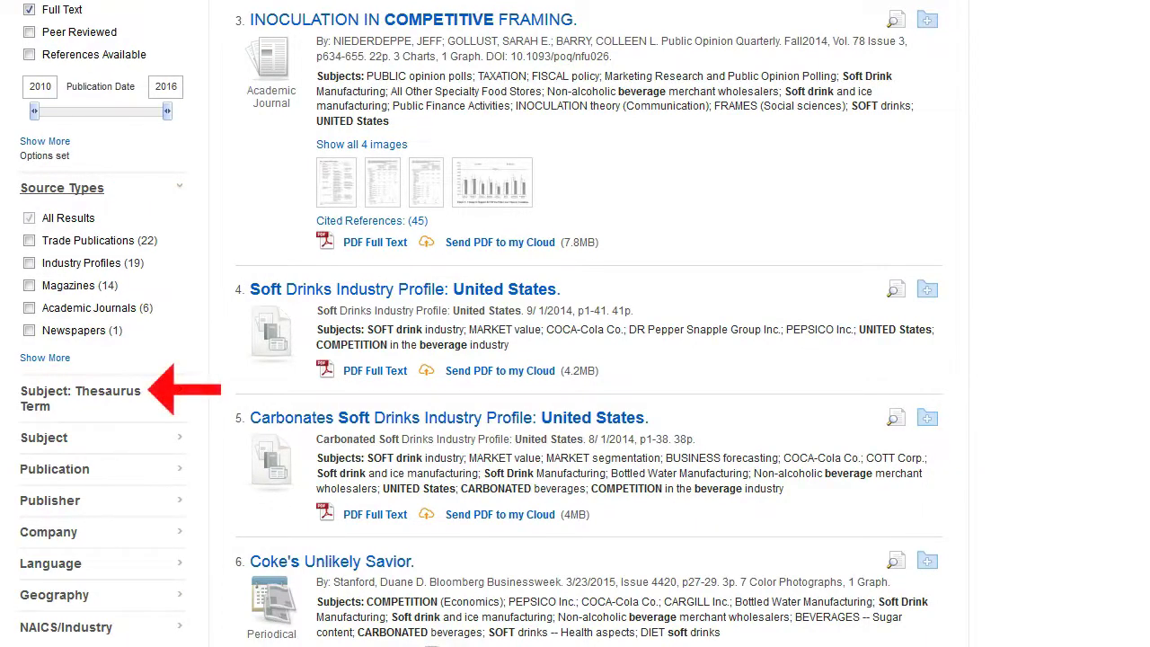
- Expand the Subject: Thesaurus Term and Subject filters to view their available terms
click(80, 391)
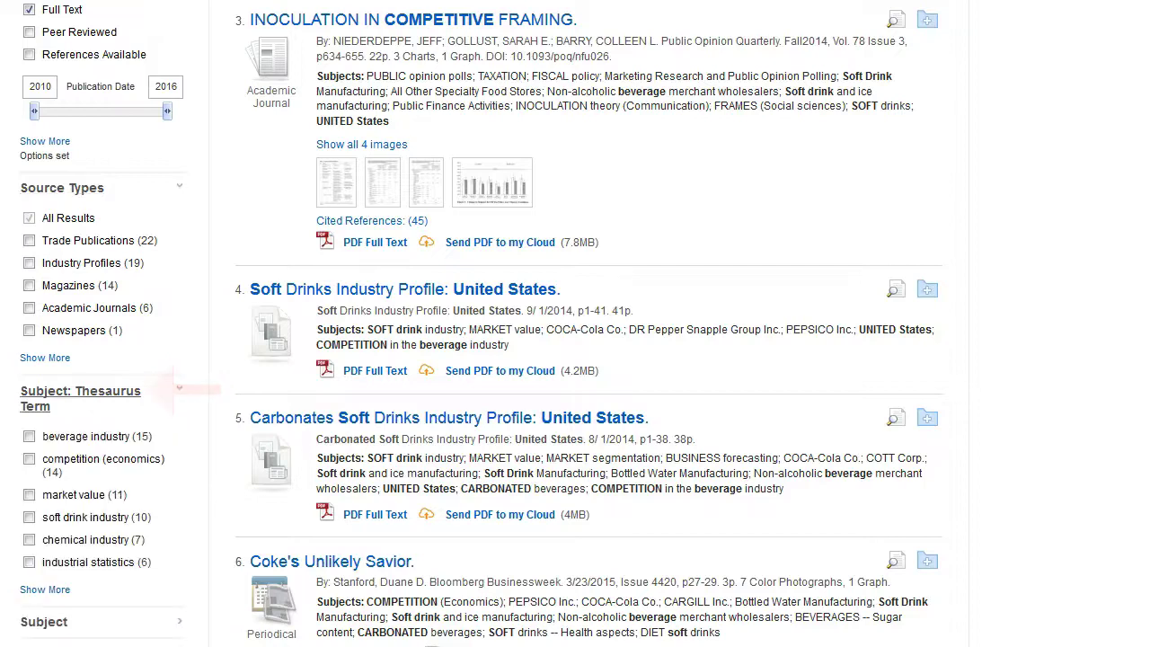
scroll(80, 391, down, 1)
scroll(481, 323, down, 3)
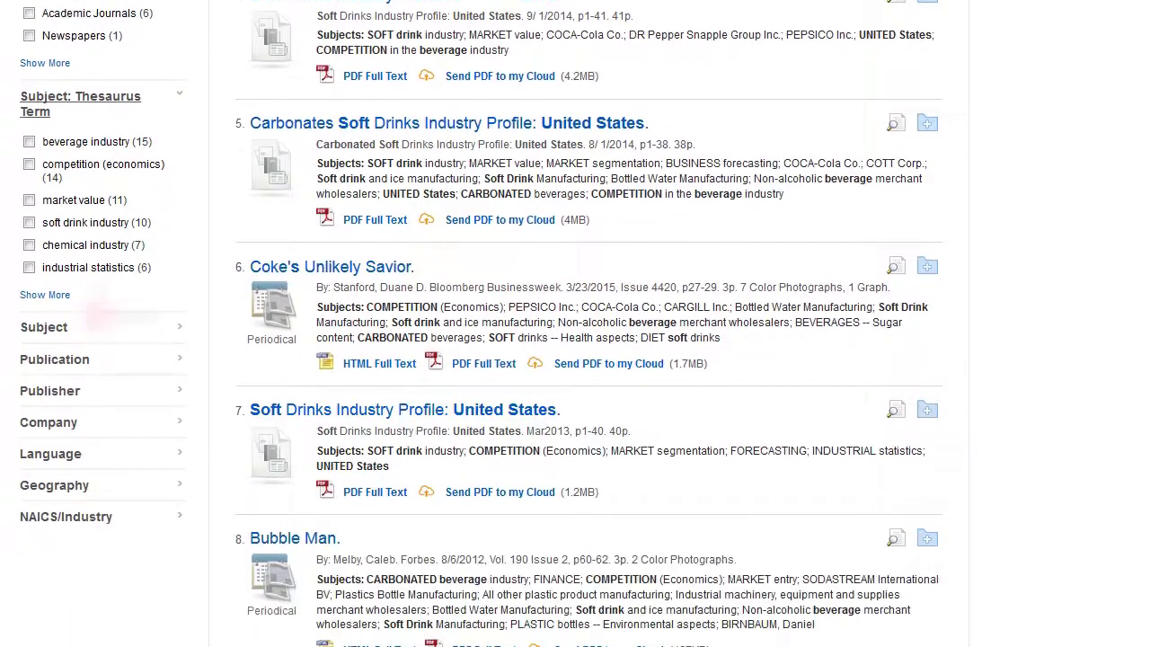
click(80, 314)
scroll(482, 323, down, 1)
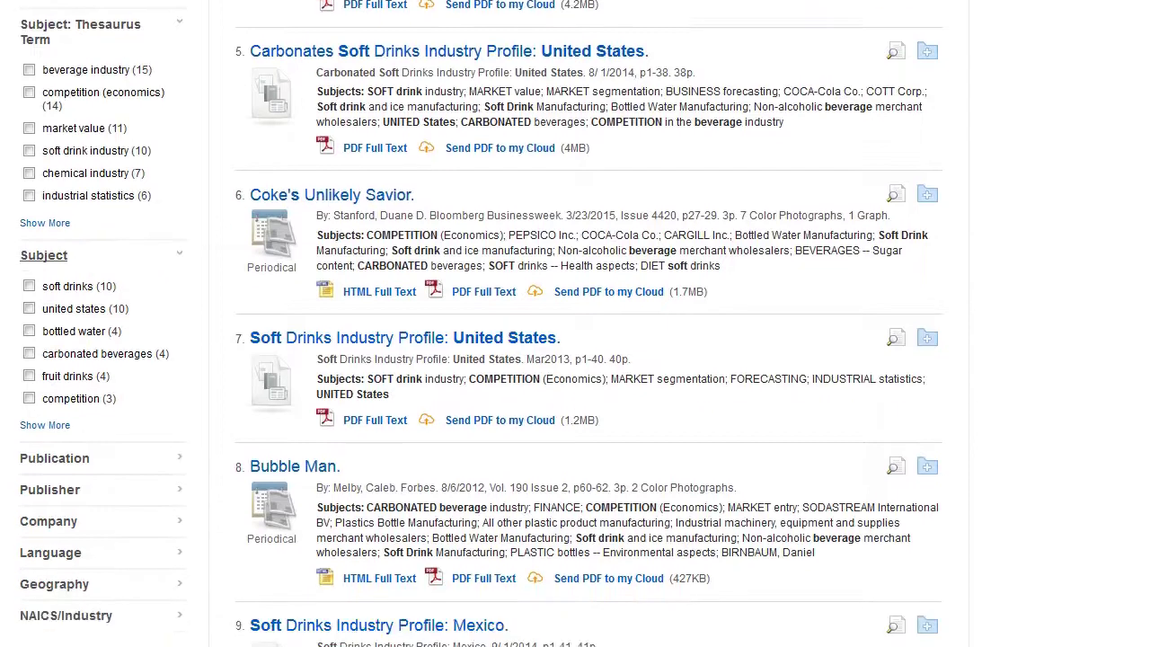
scroll(80, 314, down, 1)
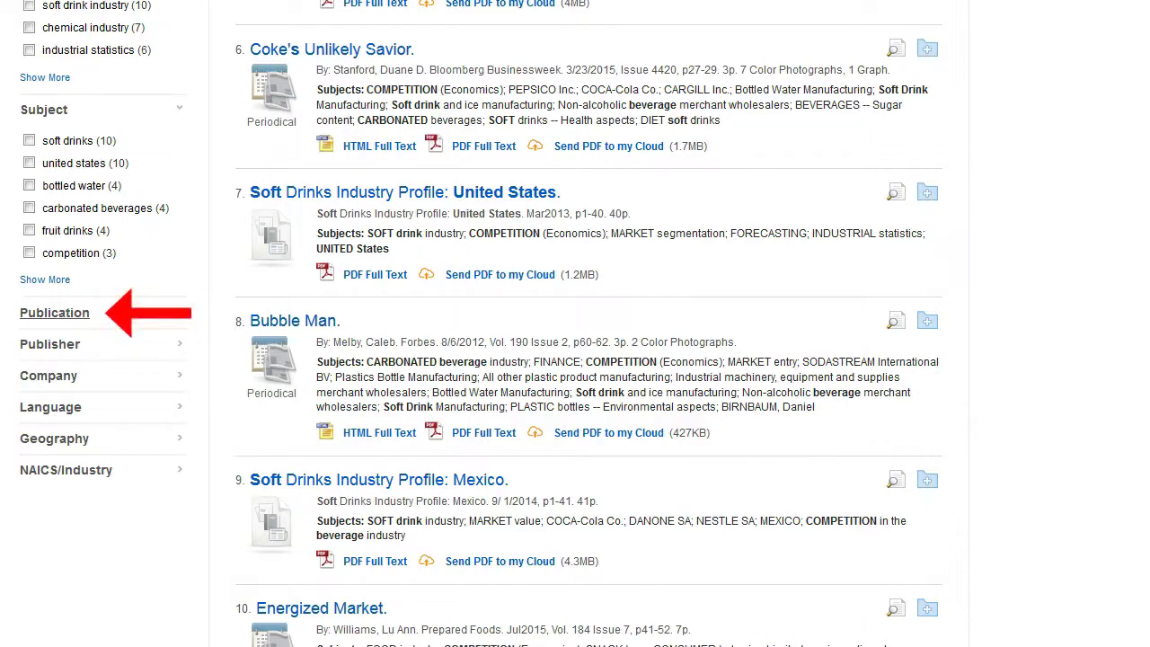
- Expand the Publication, Company and Language filters to view their available options
click(54, 312)
scroll(54, 313, down, 2)
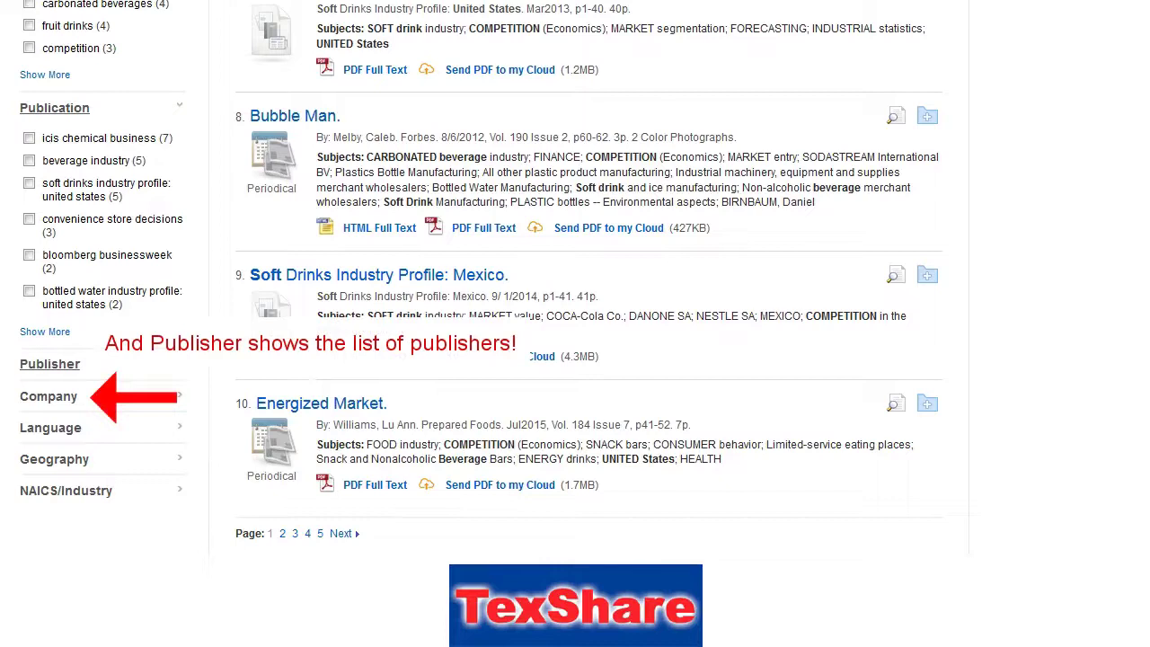
click(49, 396)
scroll(49, 368, down, 1)
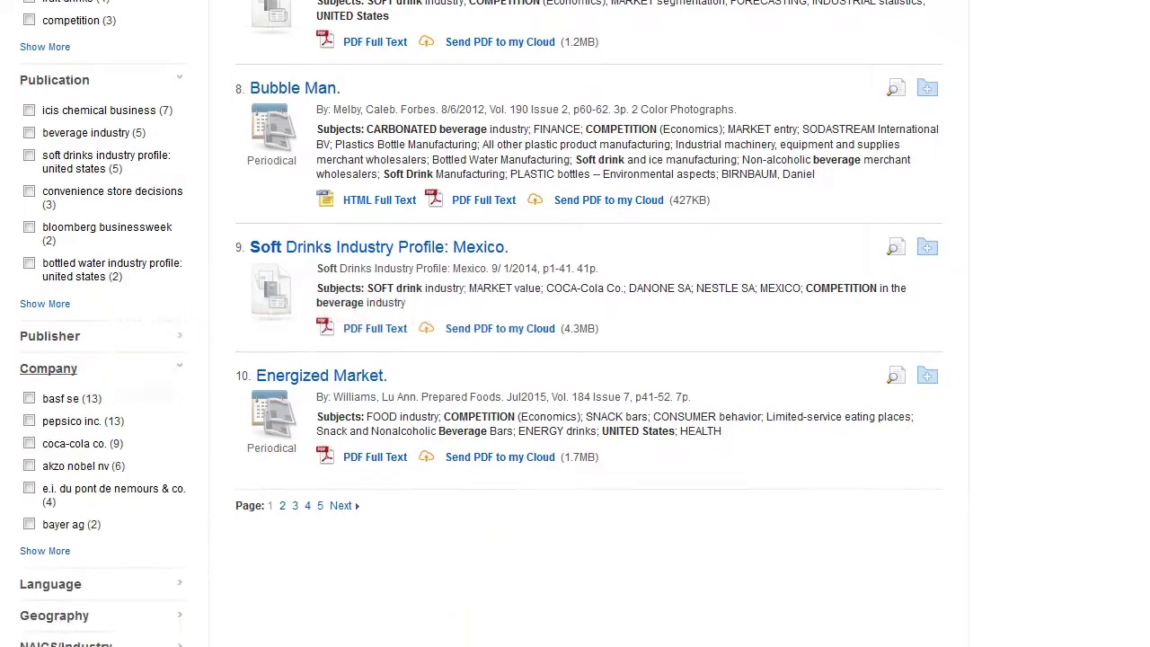
scroll(575, 323, down, 3)
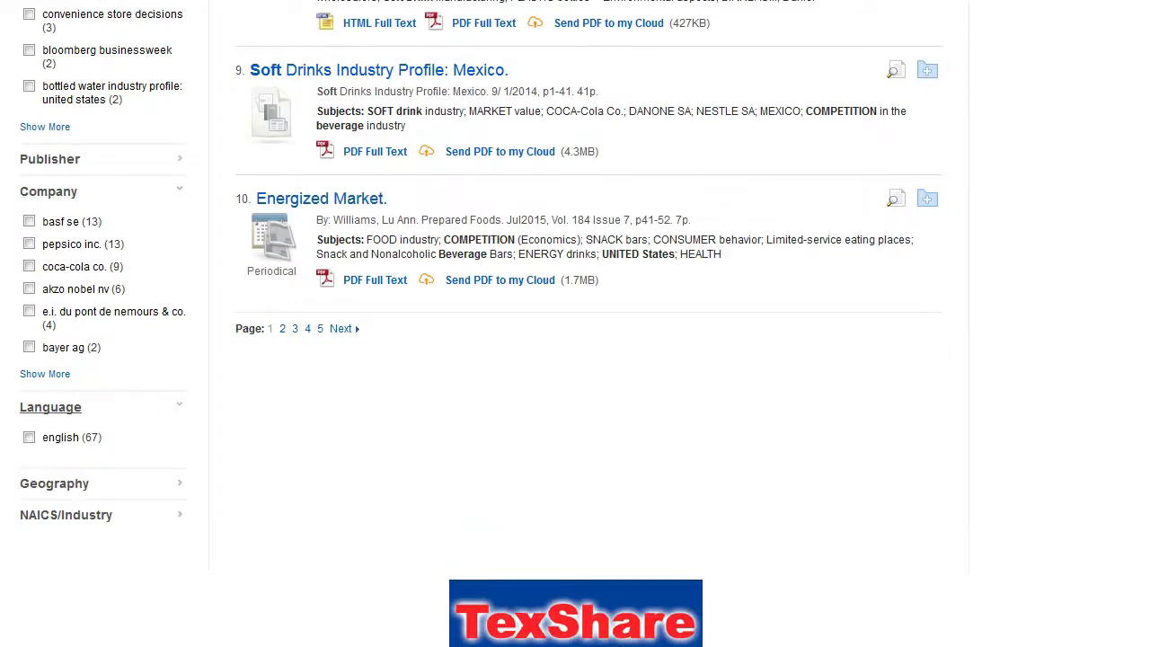
- Limit the results to united states under Geography and expand the NAICS/Industry filter
scroll(575, 323, down, 2)
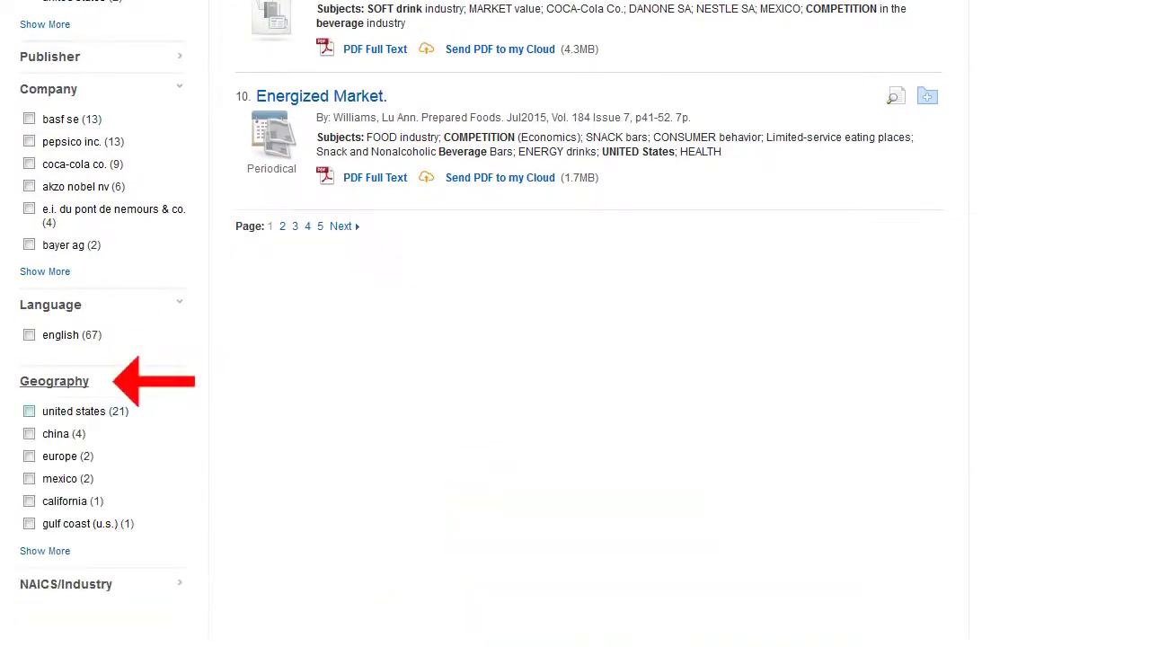
click(28, 411)
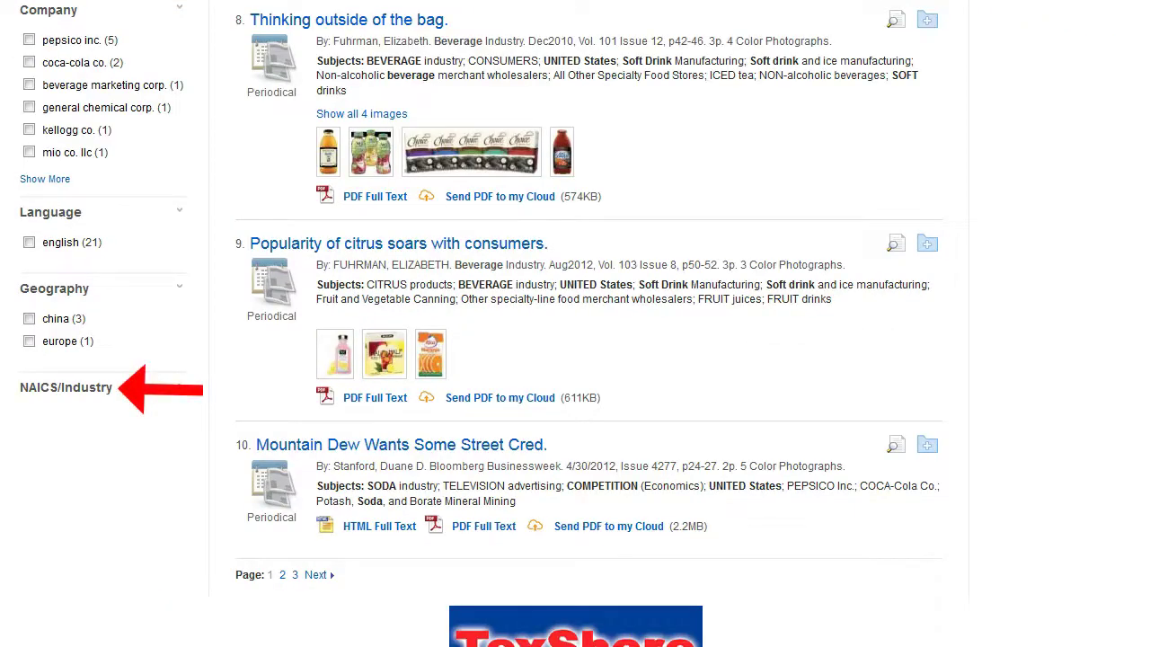
click(66, 388)
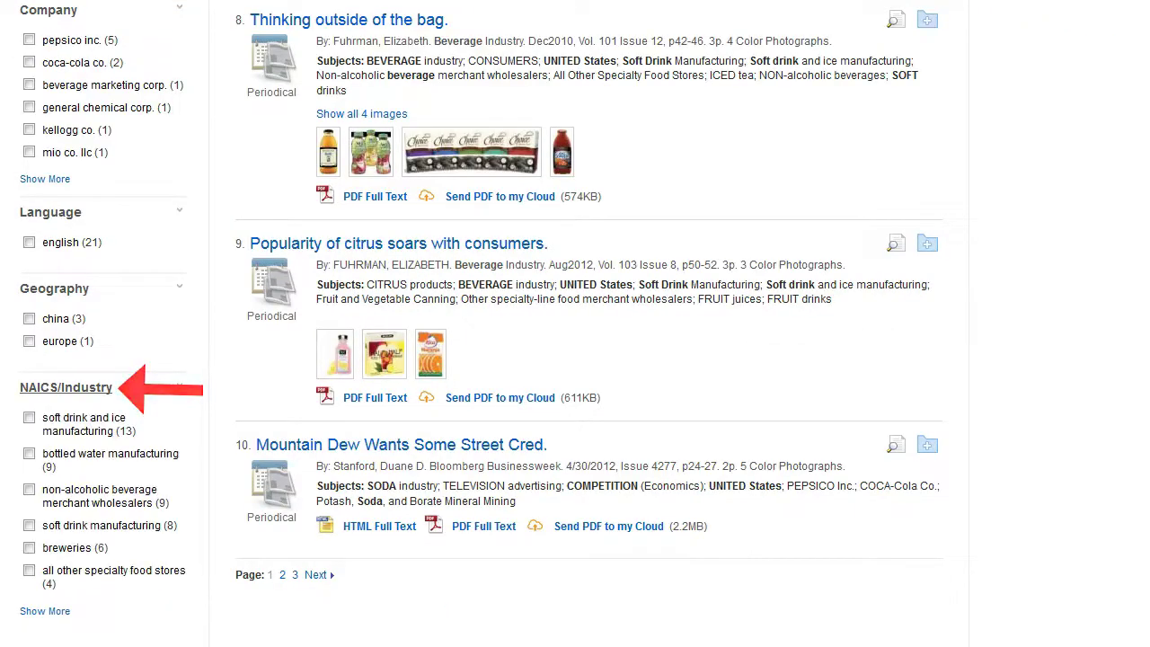